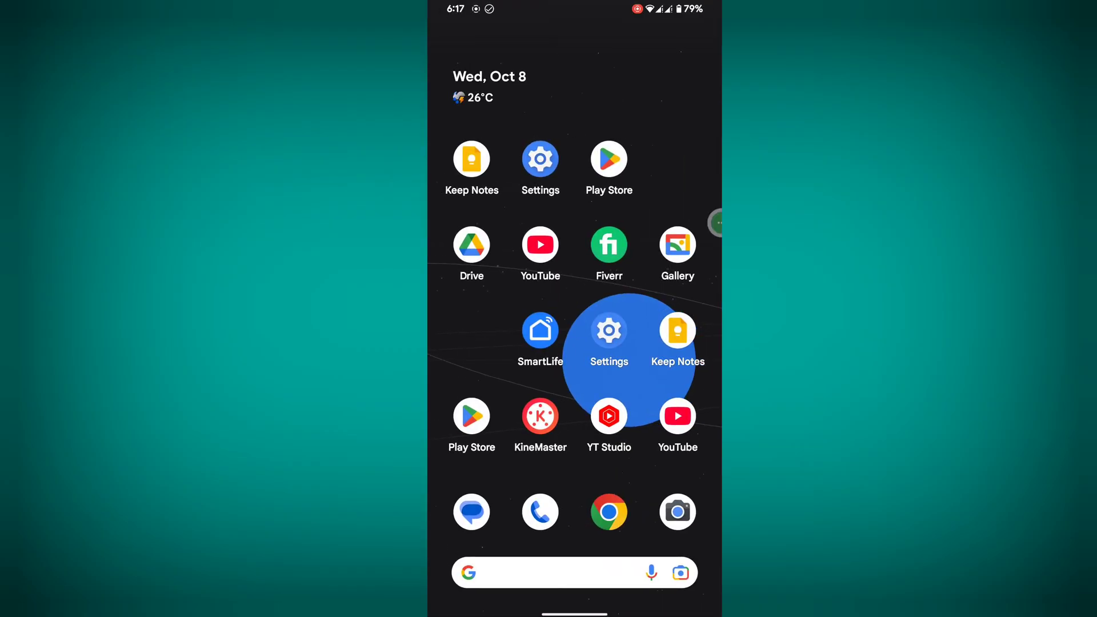
Search Play Store for 'whatsapp app' and check WhatsApp Messenger's page shows it installed.
left_click(472, 416)
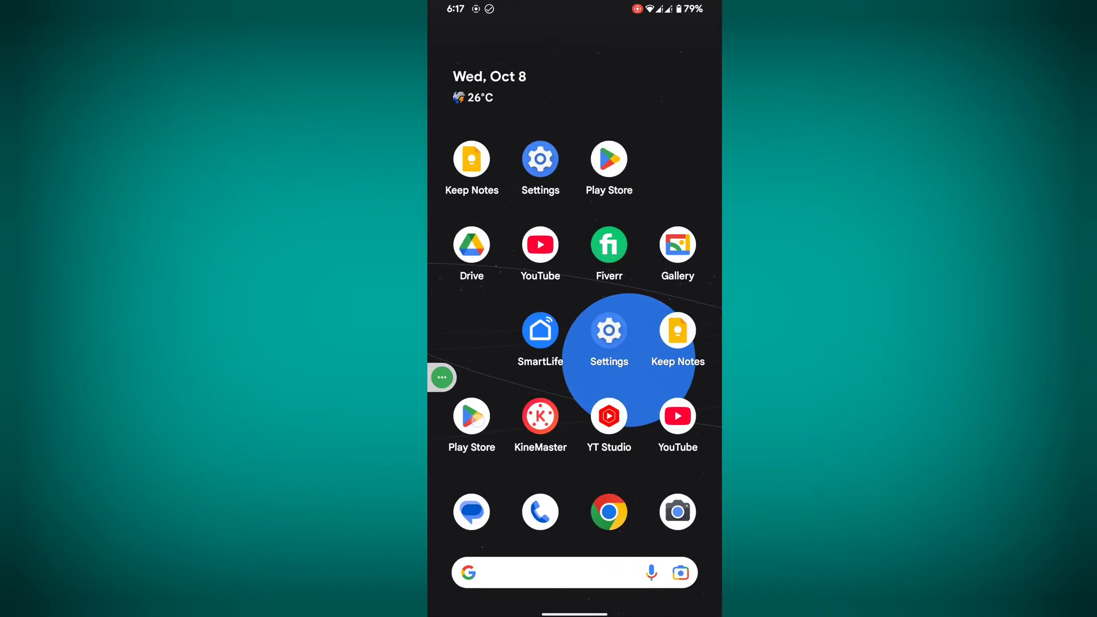
left_click(672, 583)
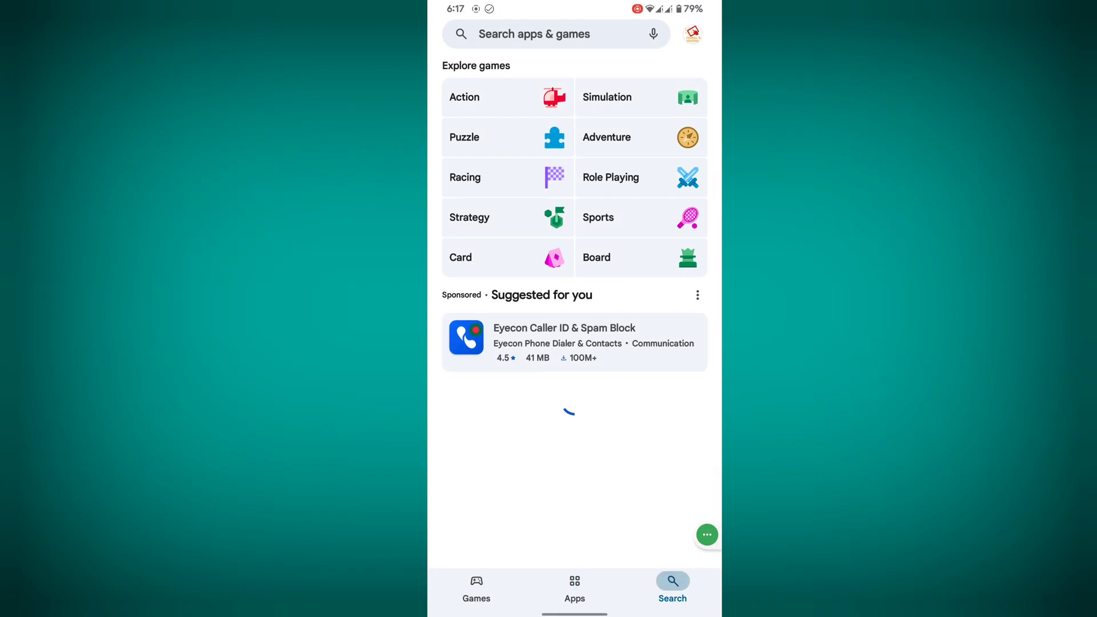
left_click(534, 33)
type("wh")
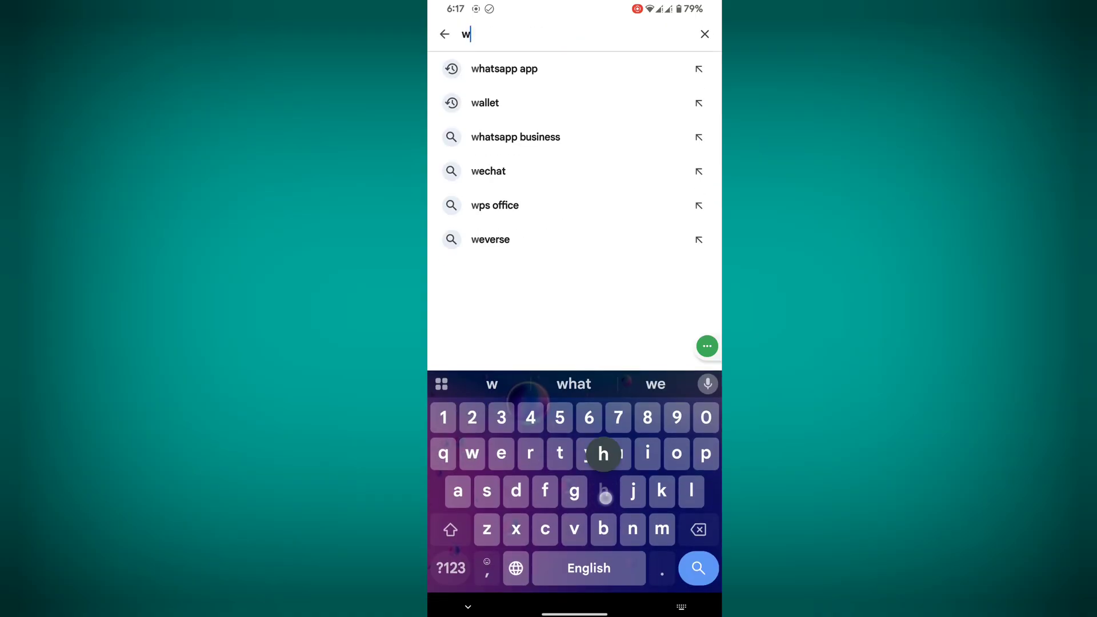
left_click(505, 68)
left_click(549, 77)
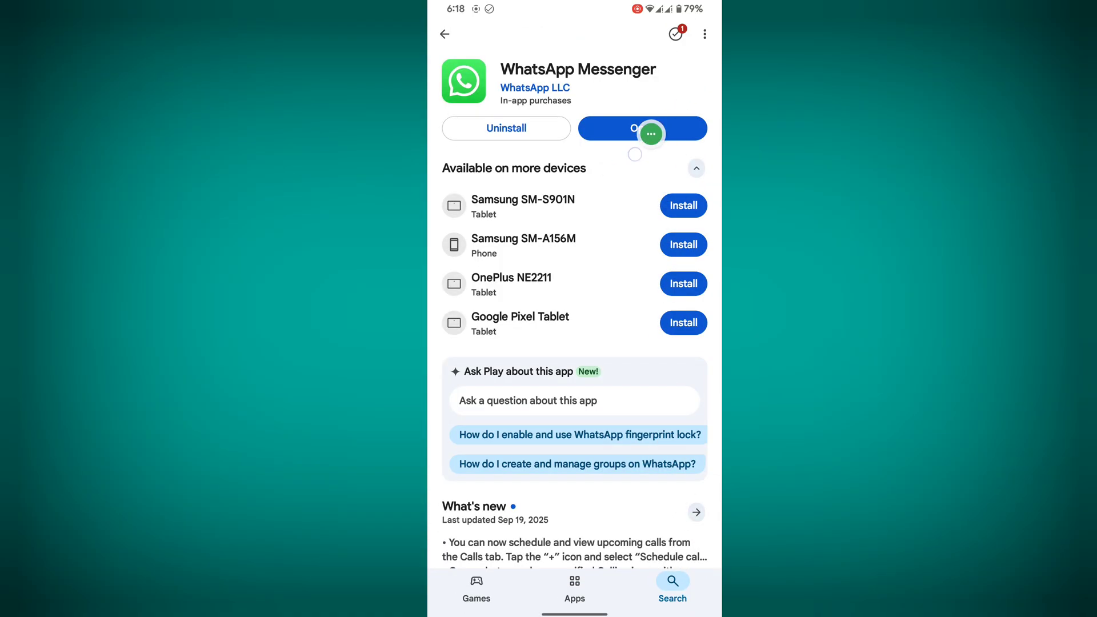
left_click(686, 128)
left_click(444, 33)
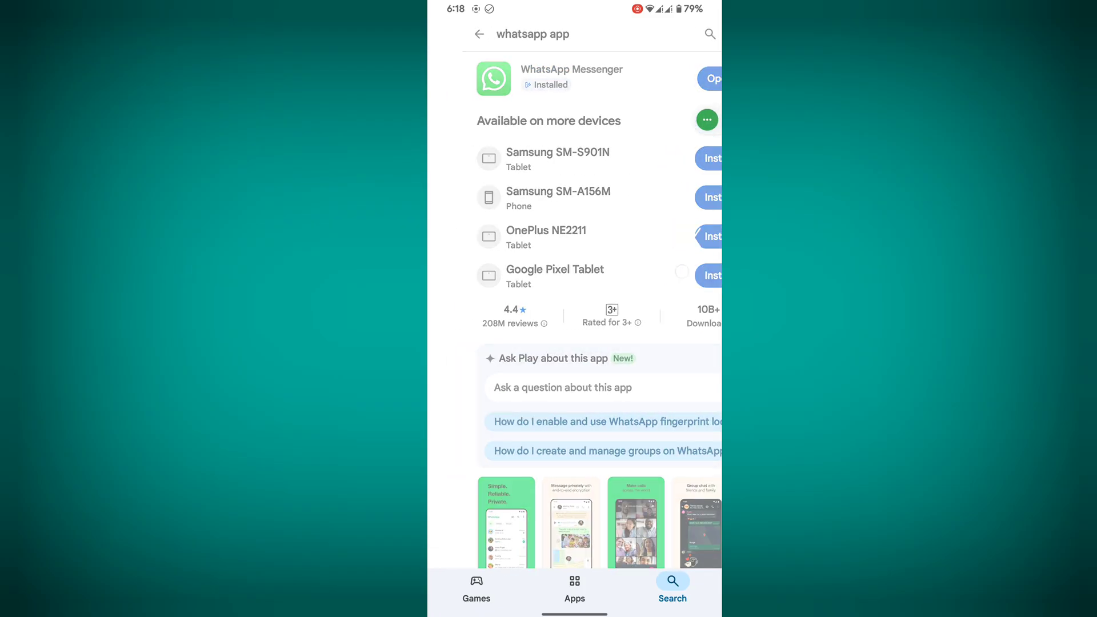
Search Play Store for '11111' and start installing Cloudflare's 1.1.1.1 + WARP app.
left_click(444, 33)
left_click(549, 33)
type("1")
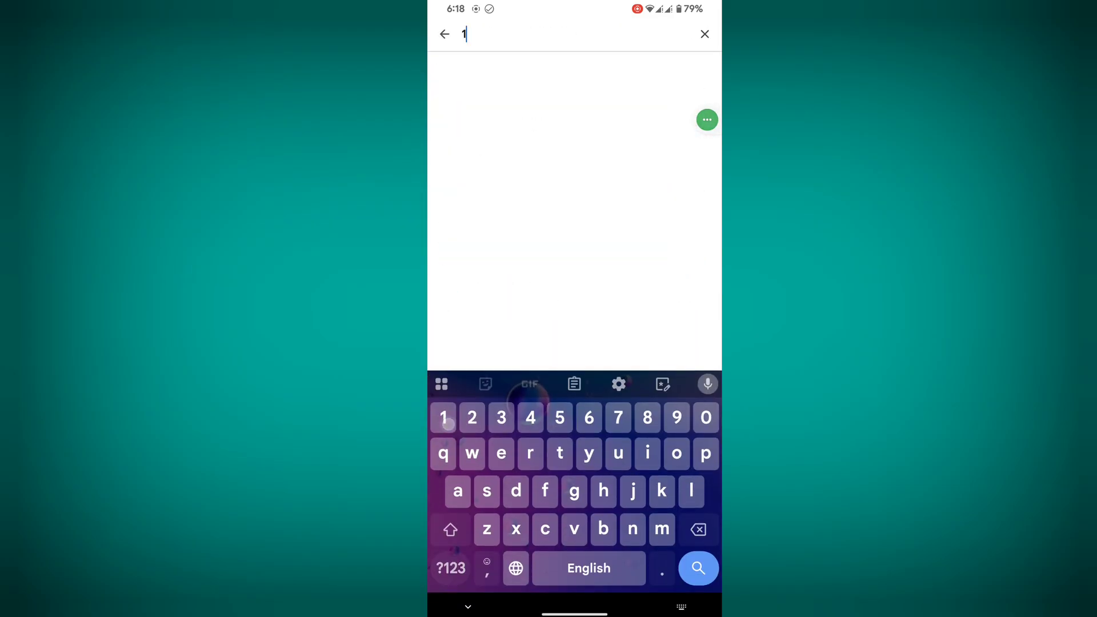
type("111")
left_click(577, 67)
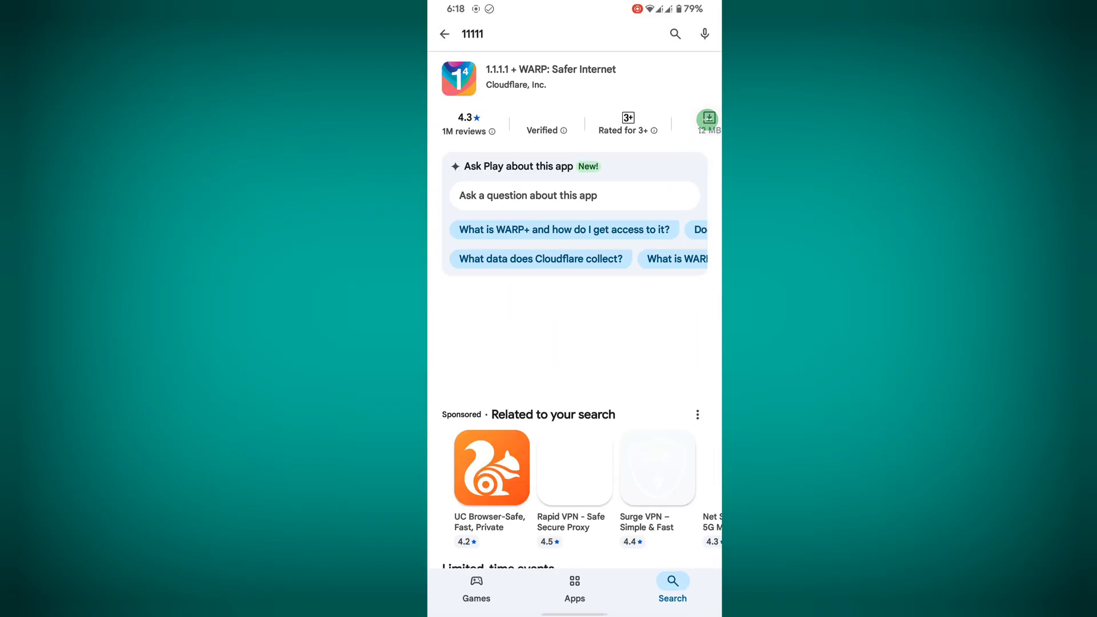
left_click(580, 86)
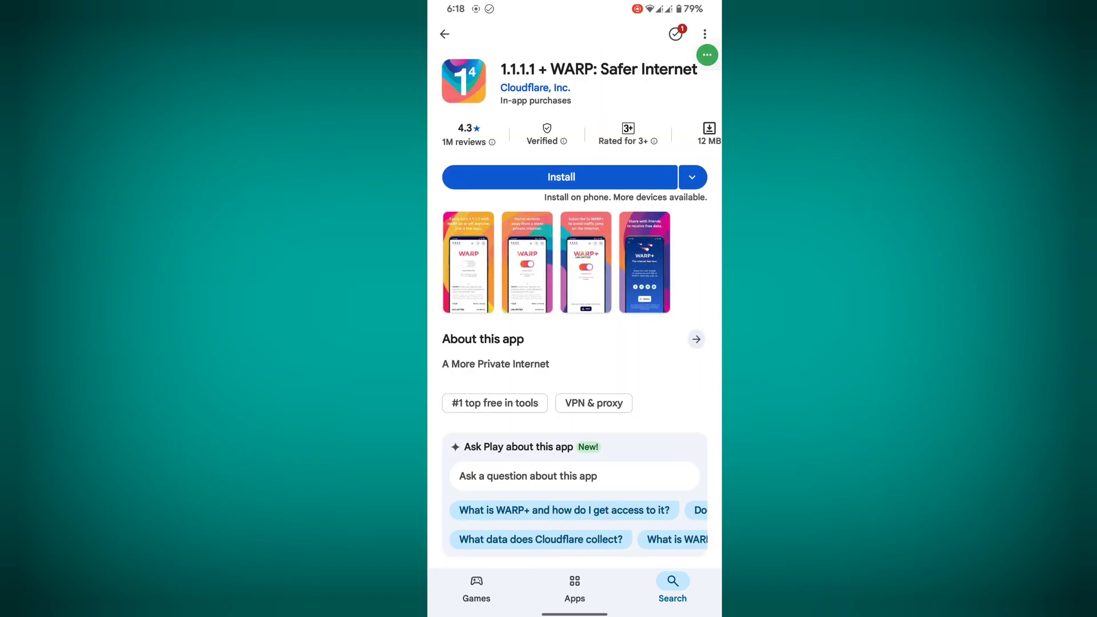
left_click(581, 181)
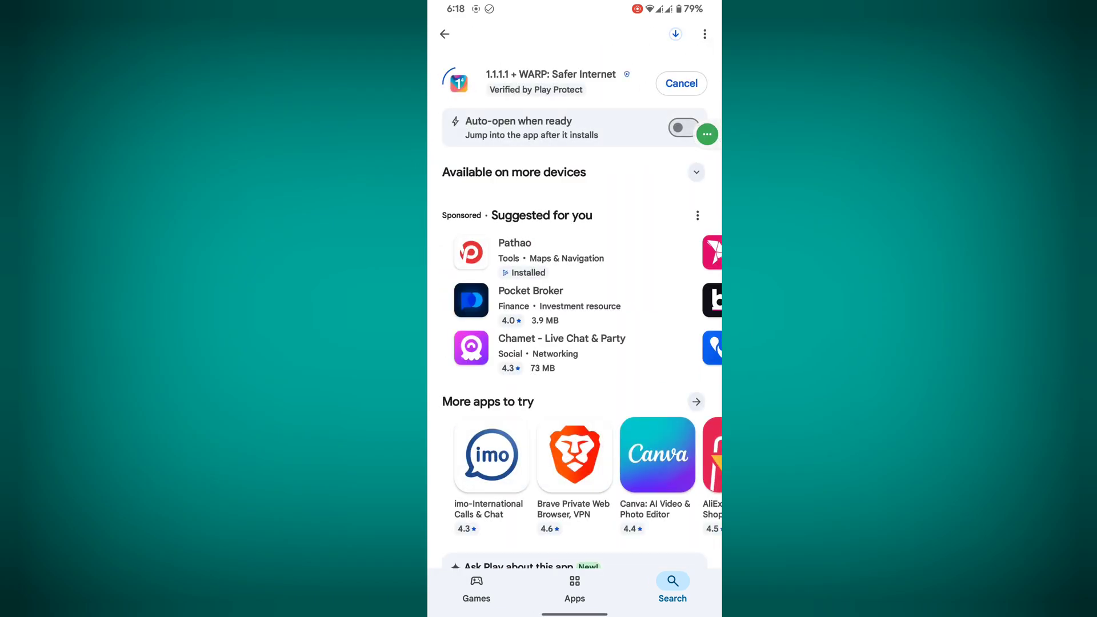
Leave the download running and open Android Settings from the home screen.
key("super")
left_click_drag(651, 352, 481, 352)
left_click(678, 331)
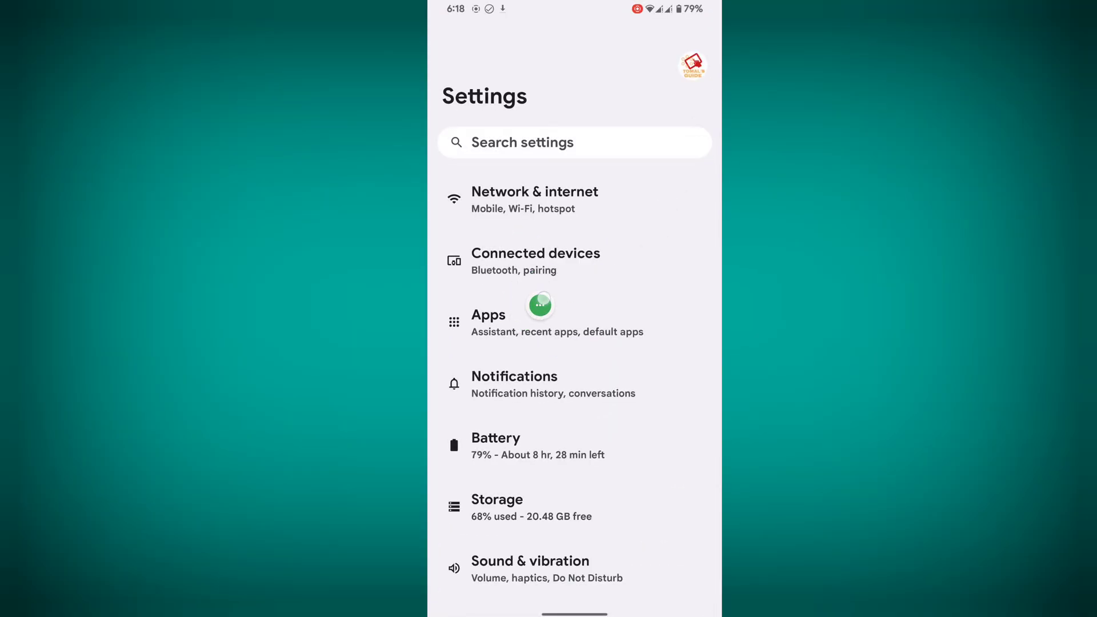
Show all 98 installed apps under Apps and filter the list with 'wh' to find WhatsApp.
left_click(579, 321)
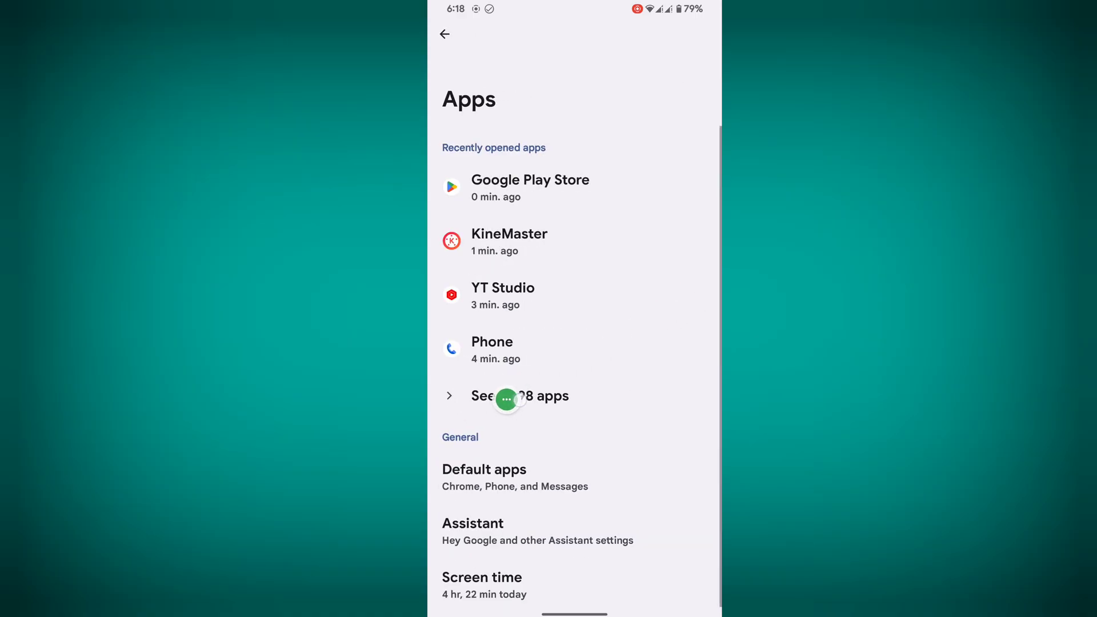
left_click(584, 403)
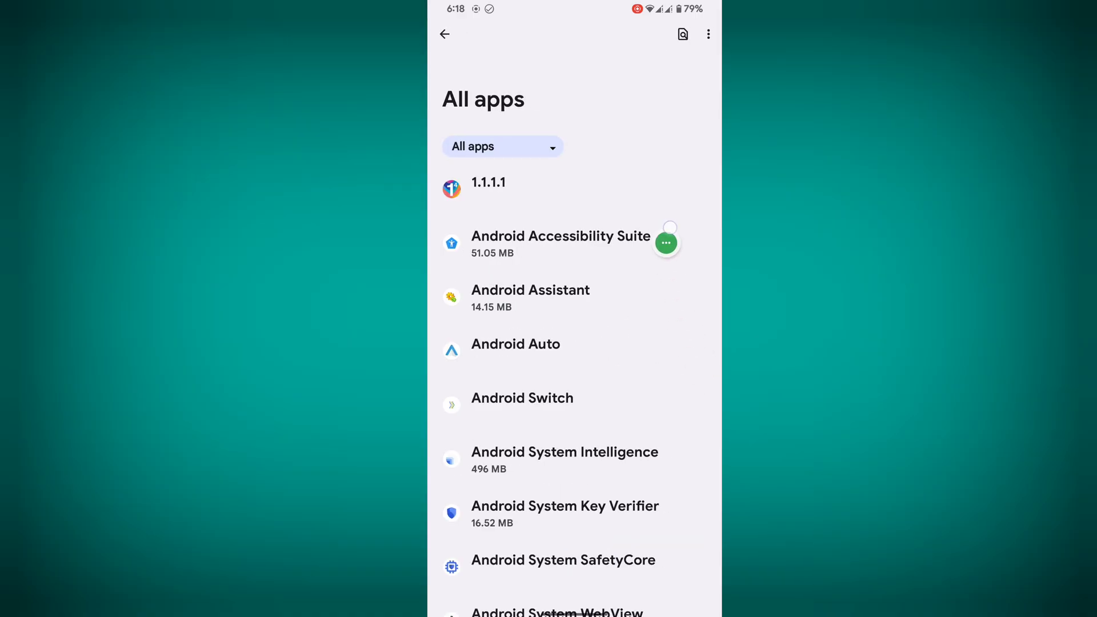
left_click_drag(664, 233, 689, 47)
left_click(684, 34)
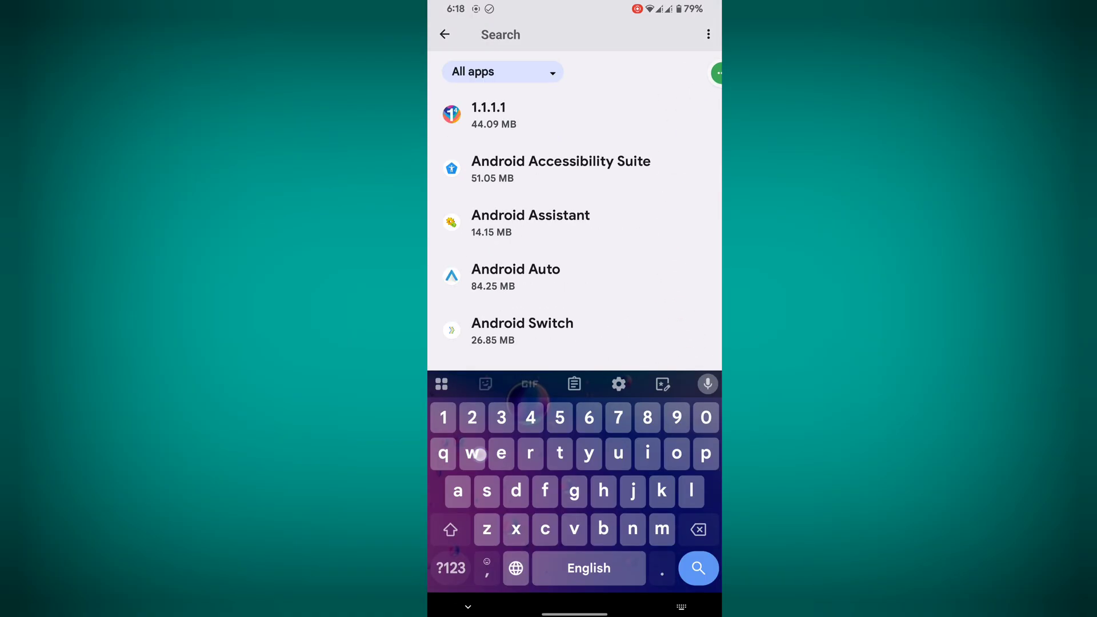
left_click(472, 453)
left_click(603, 492)
left_click(575, 116)
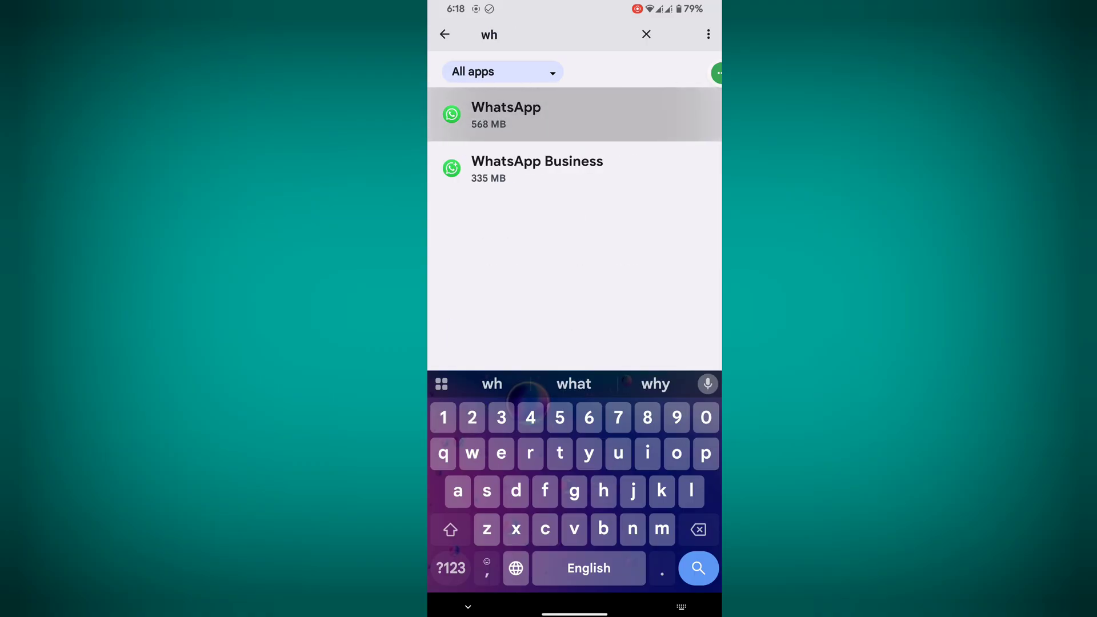
Force stop WhatsApp, confirm with OK, clear its cache under Storage & cache, and go home.
left_click(666, 237)
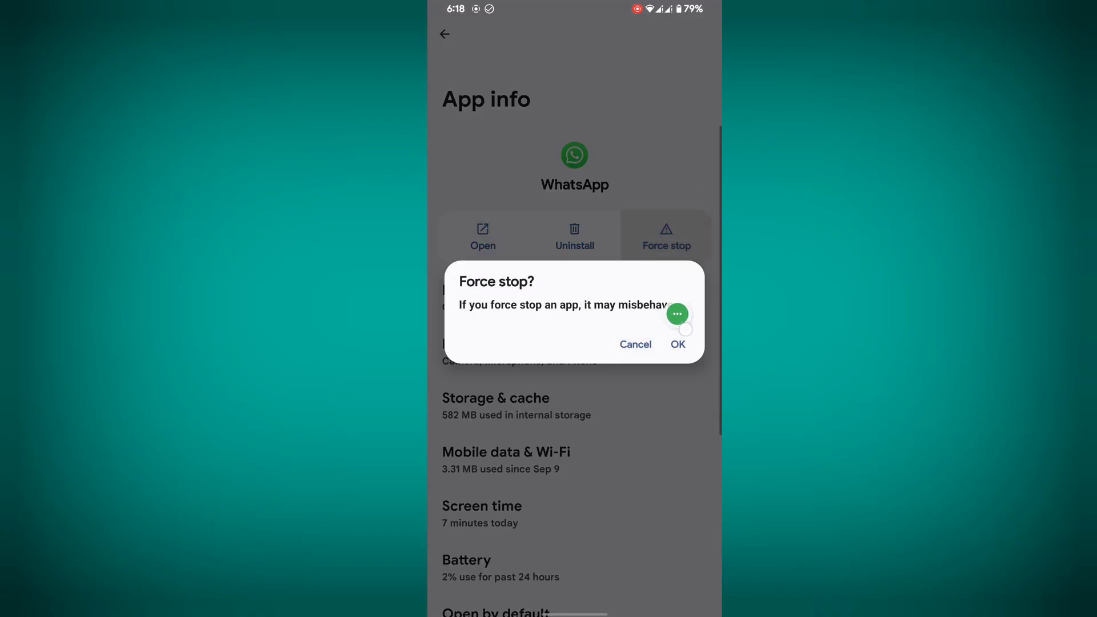
left_click(678, 344)
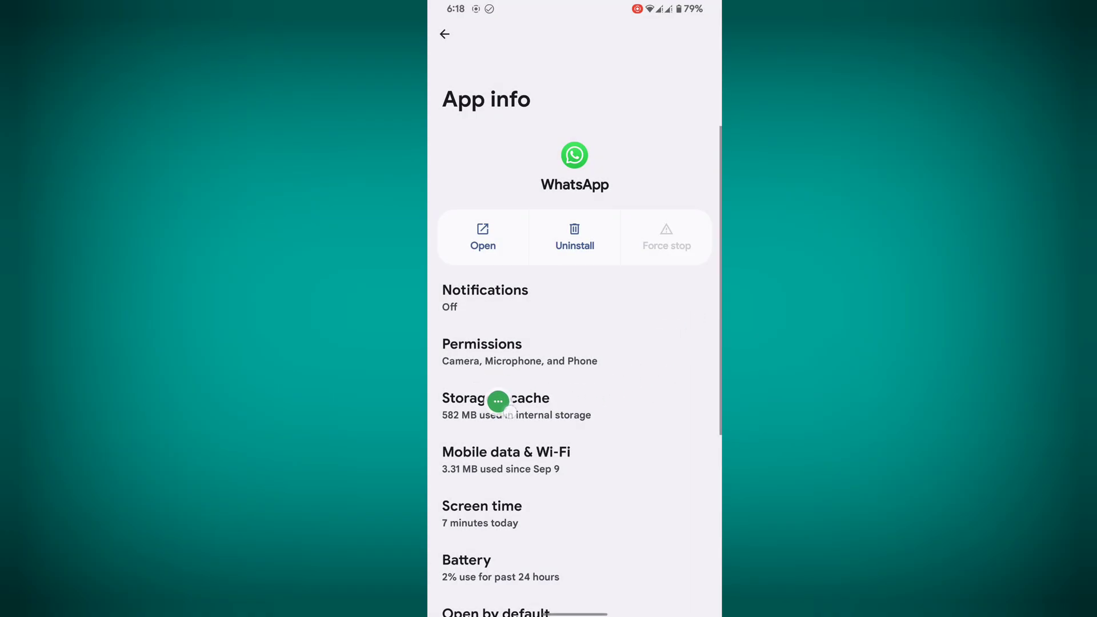
left_click(481, 418)
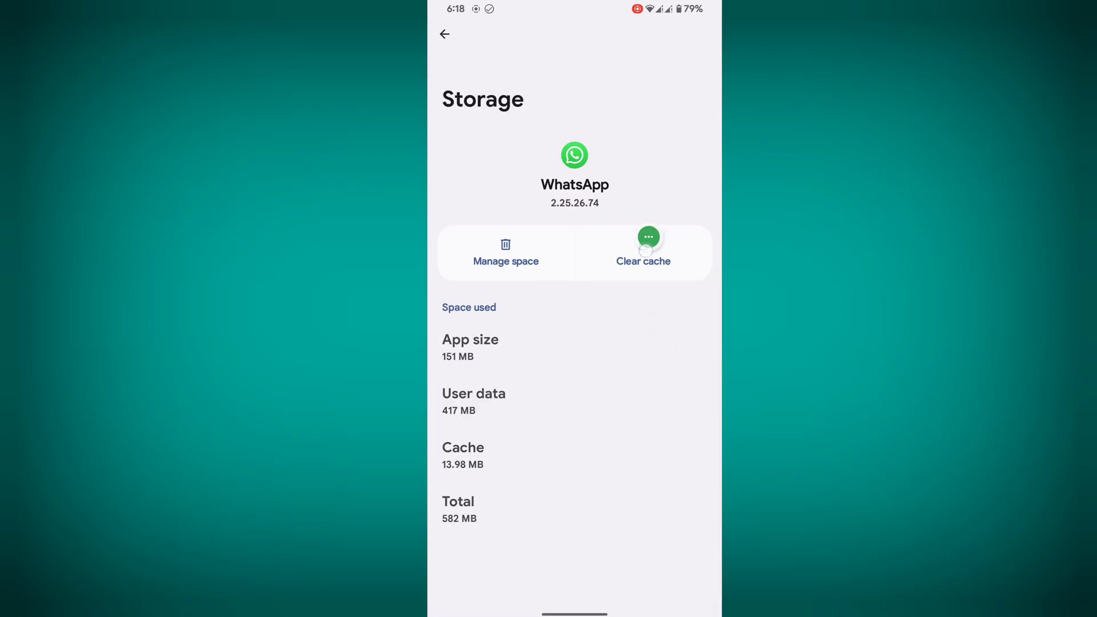
left_click(644, 252)
key("Home")
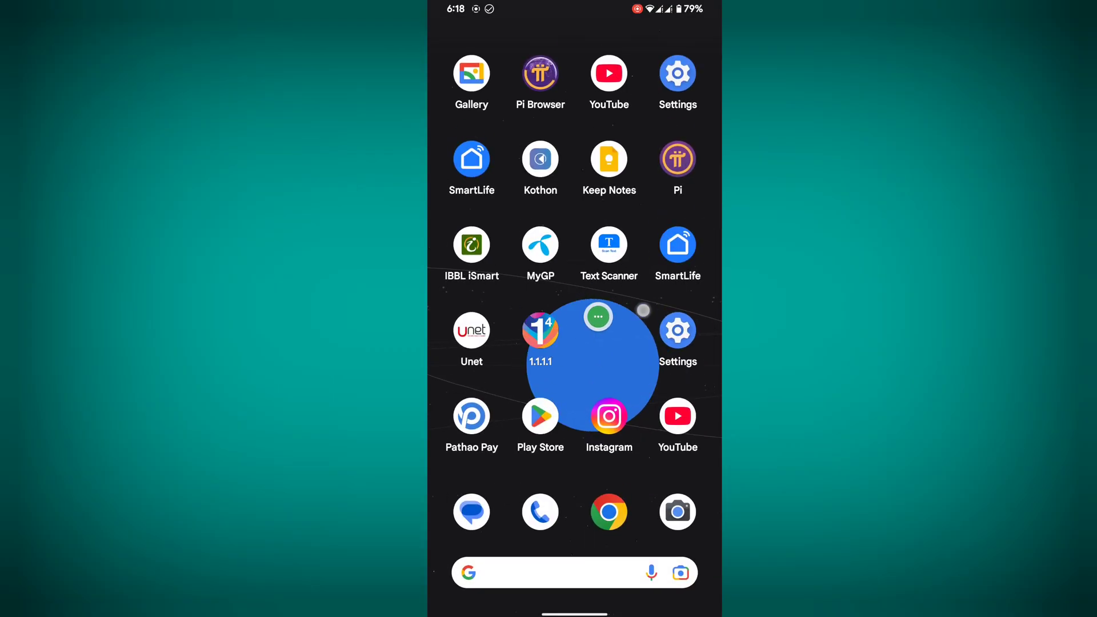
Set up 1.1.1.1: accept the privacy policy, install the VPN profile, and skip notifications.
left_click(540, 339)
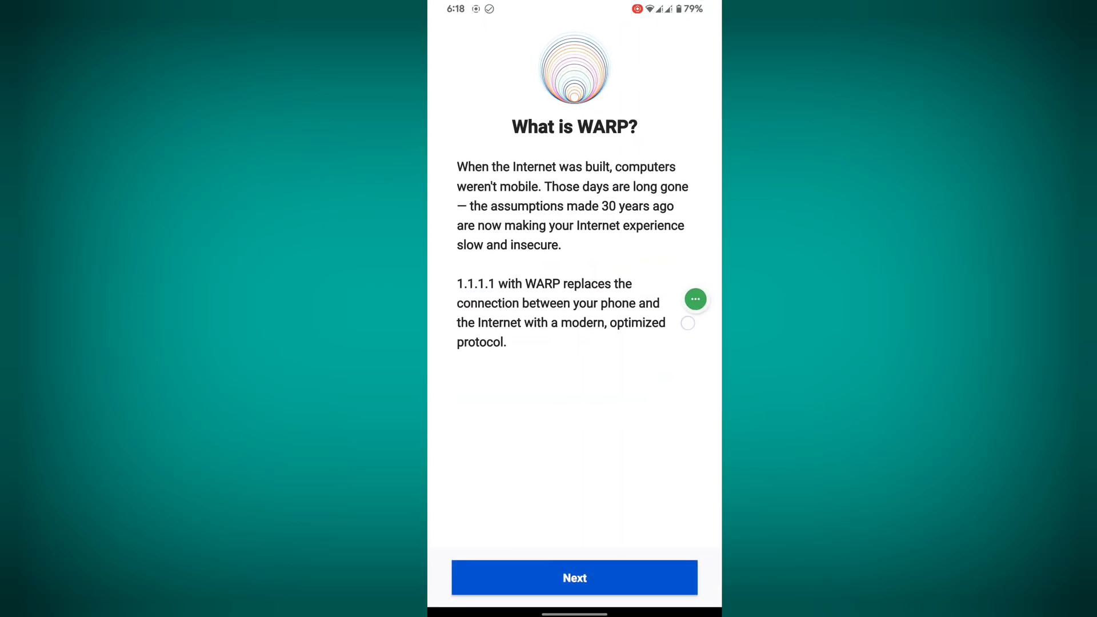
left_click(588, 574)
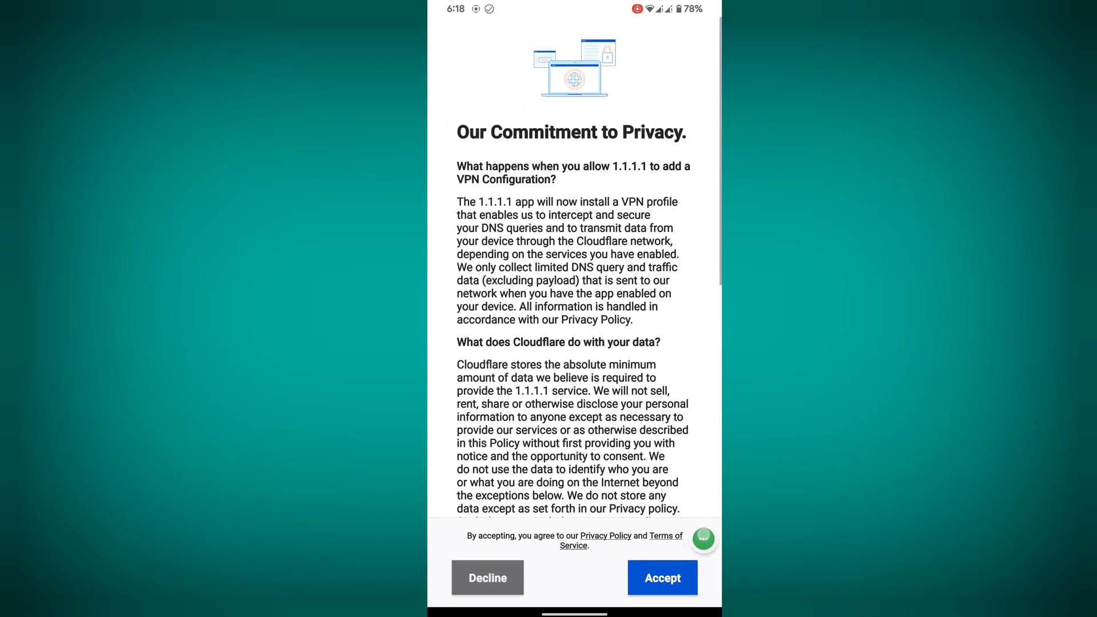
left_click(663, 578)
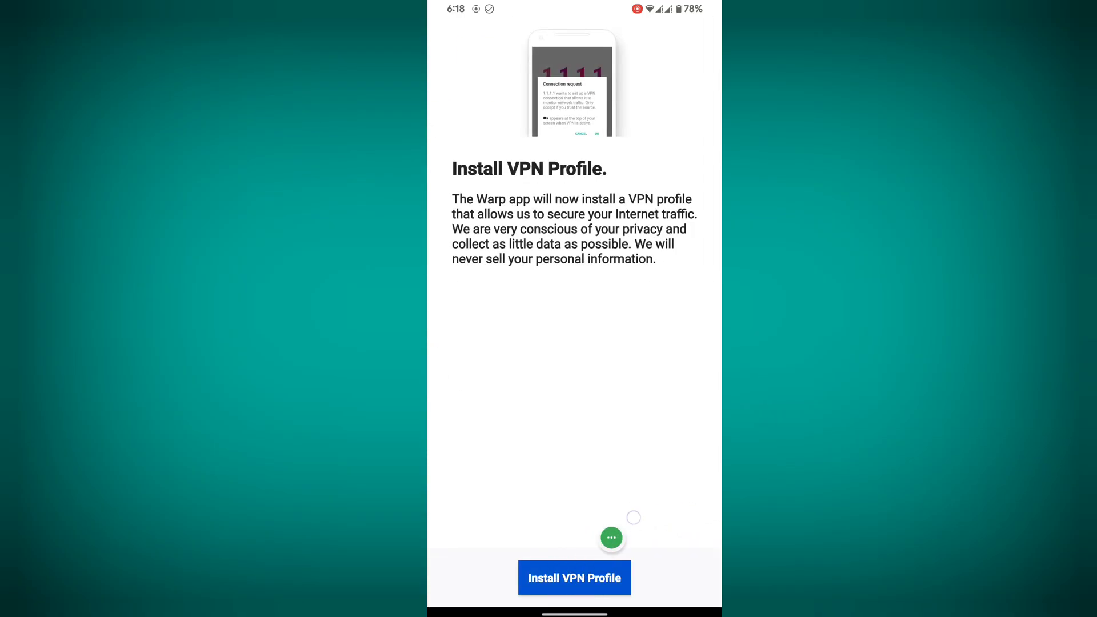
left_click(590, 578)
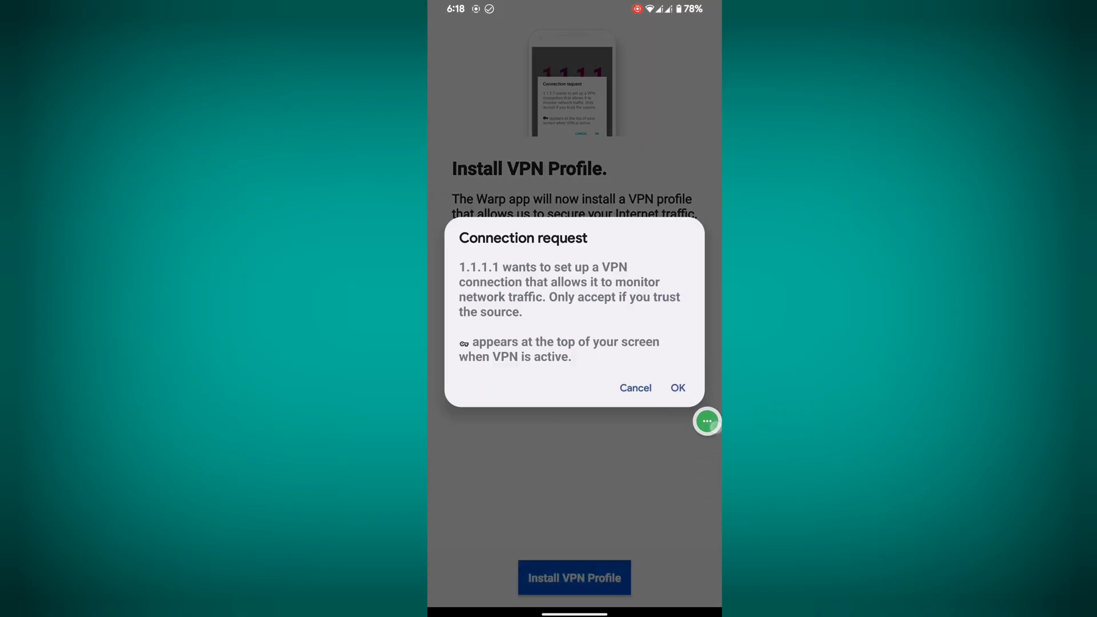
left_click(678, 388)
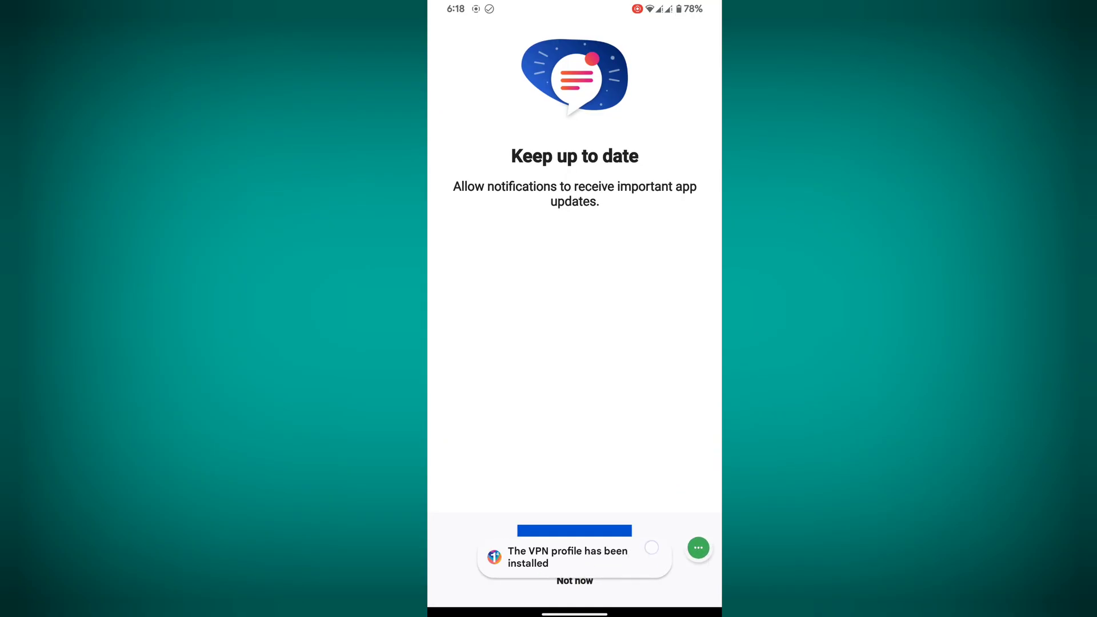
left_click(598, 592)
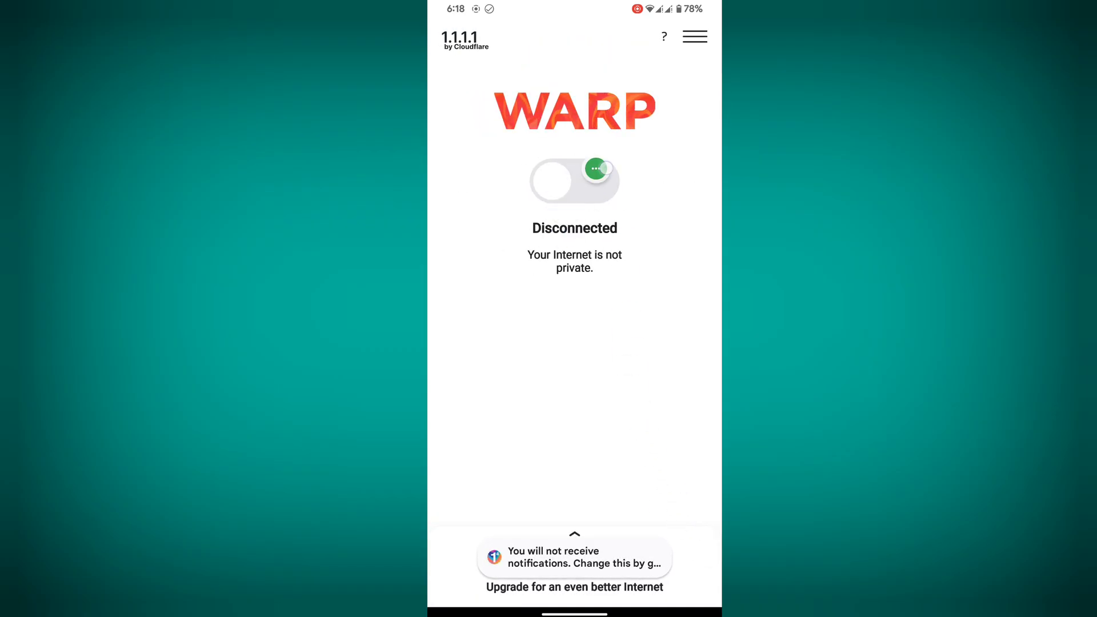
Switch WARP on, then return to the app drawer.
left_click(596, 165)
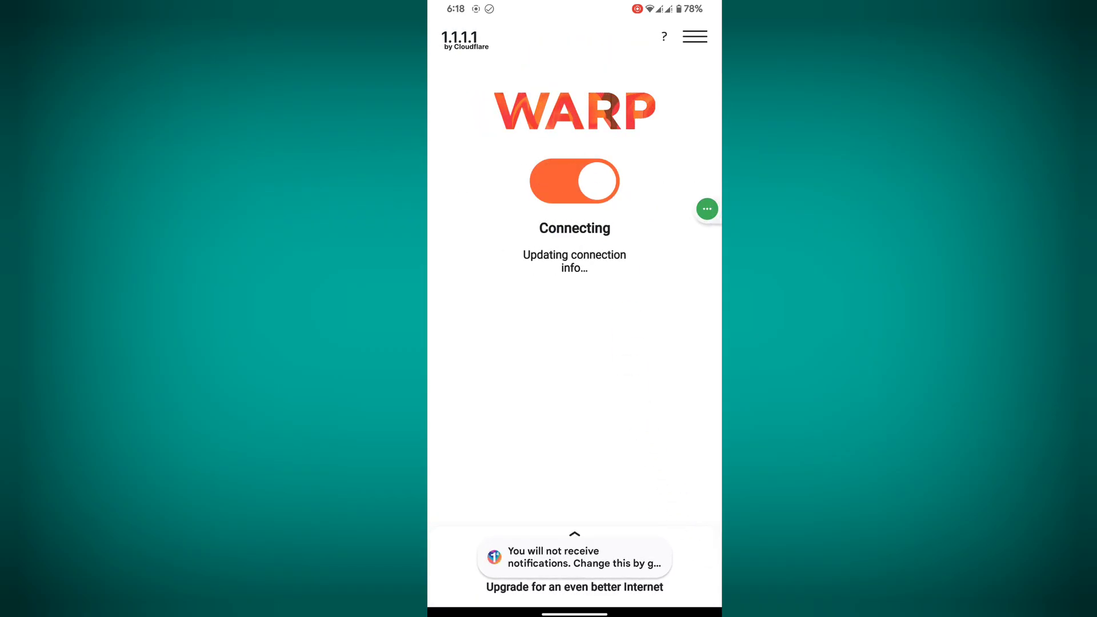
left_click_drag(574, 613, 575, 344)
left_click_drag(575, 515, 574, 172)
Find WhatsApp in the app drawer and launch it to its splash screen.
left_click_drag(677, 232, 597, 92)
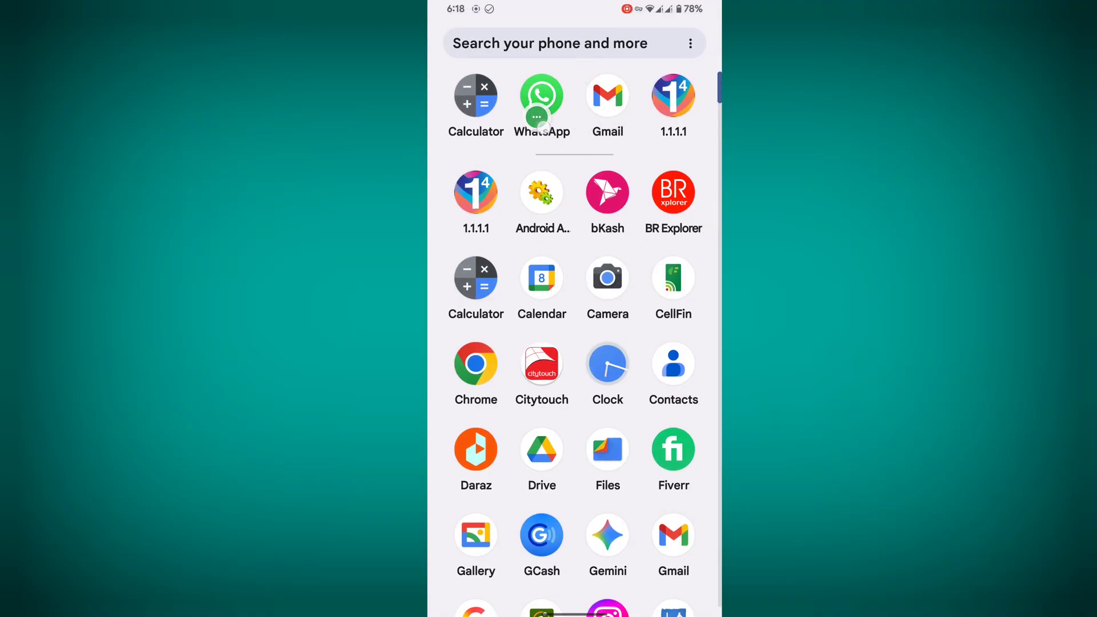
left_click_drag(524, 103, 707, 43)
left_click(542, 95)
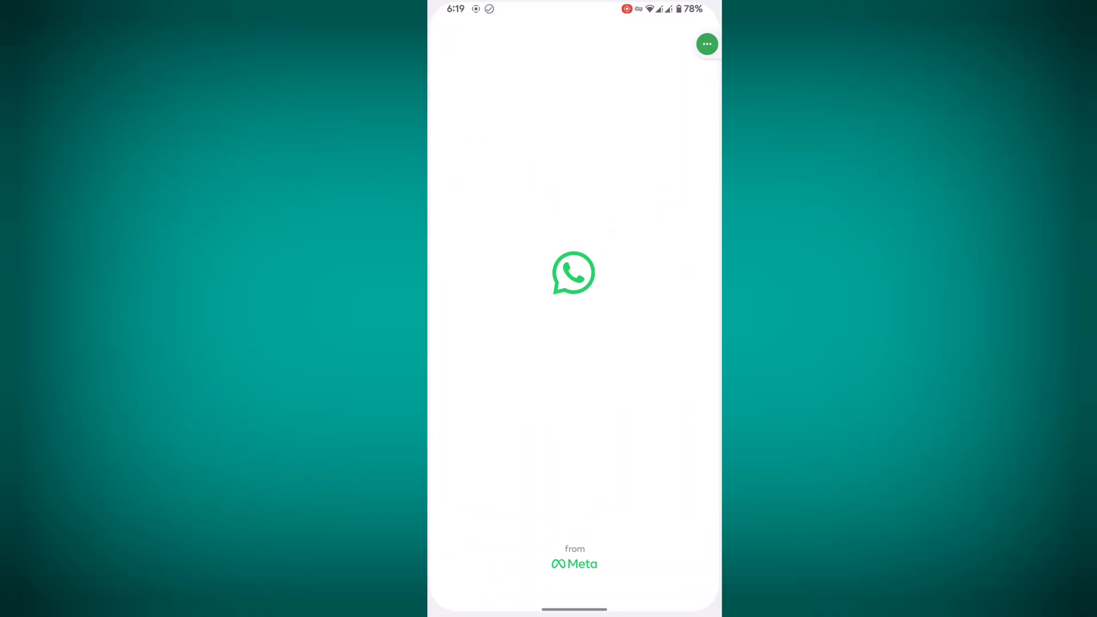